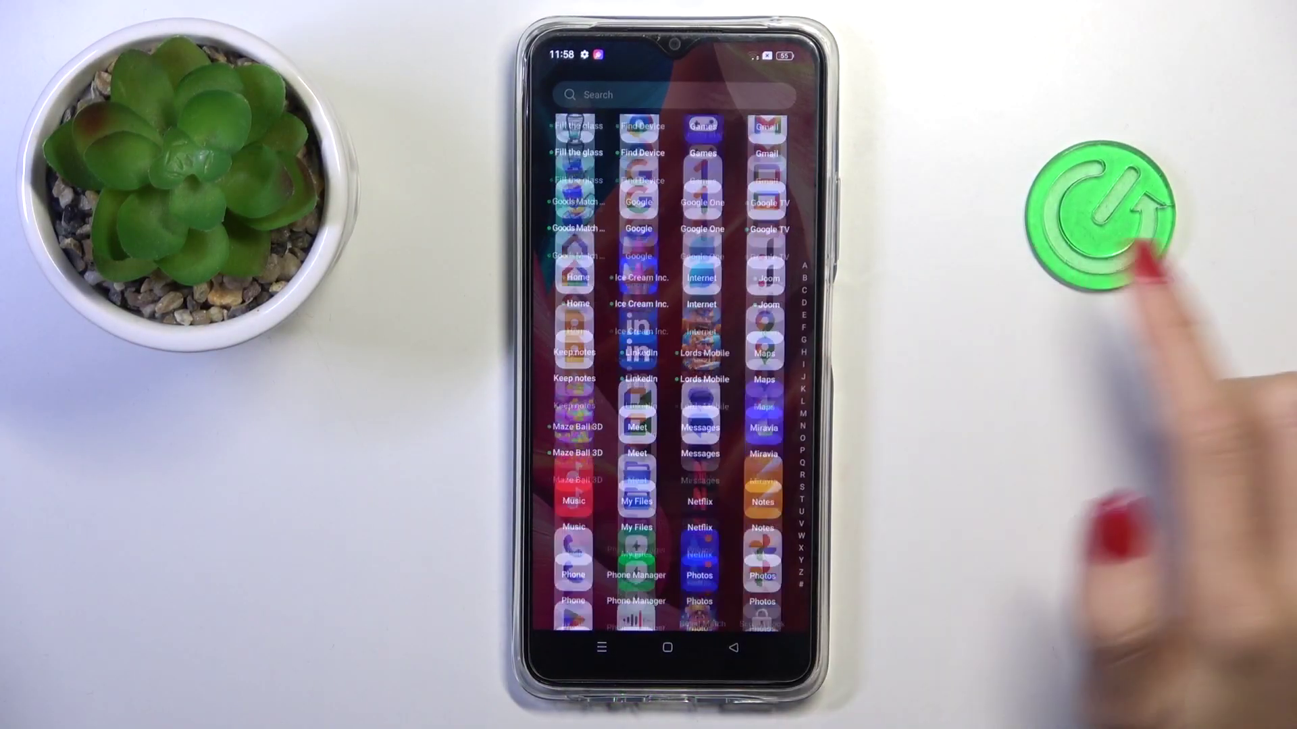
# Launch Settings and open About device, showing the phone's model and hardware specs
pyautogui.click(573, 327)
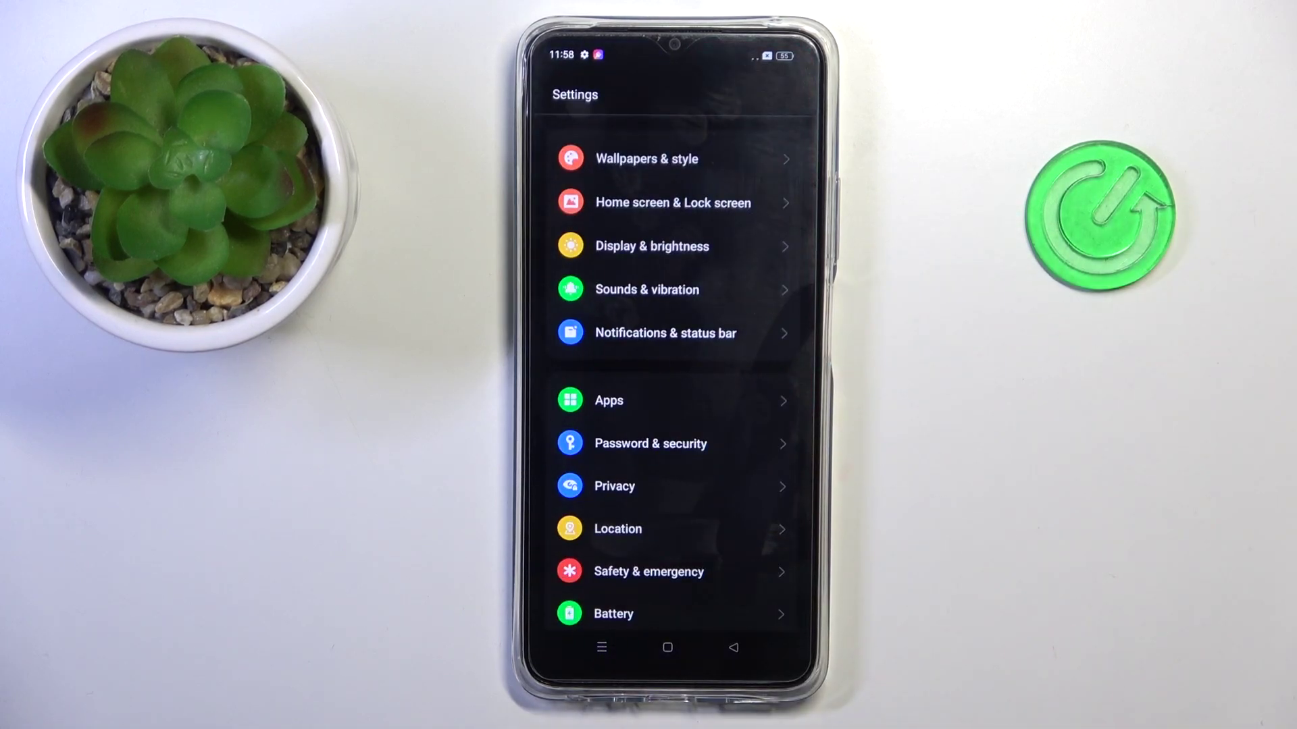
pyautogui.scroll(-5, 669, 354)
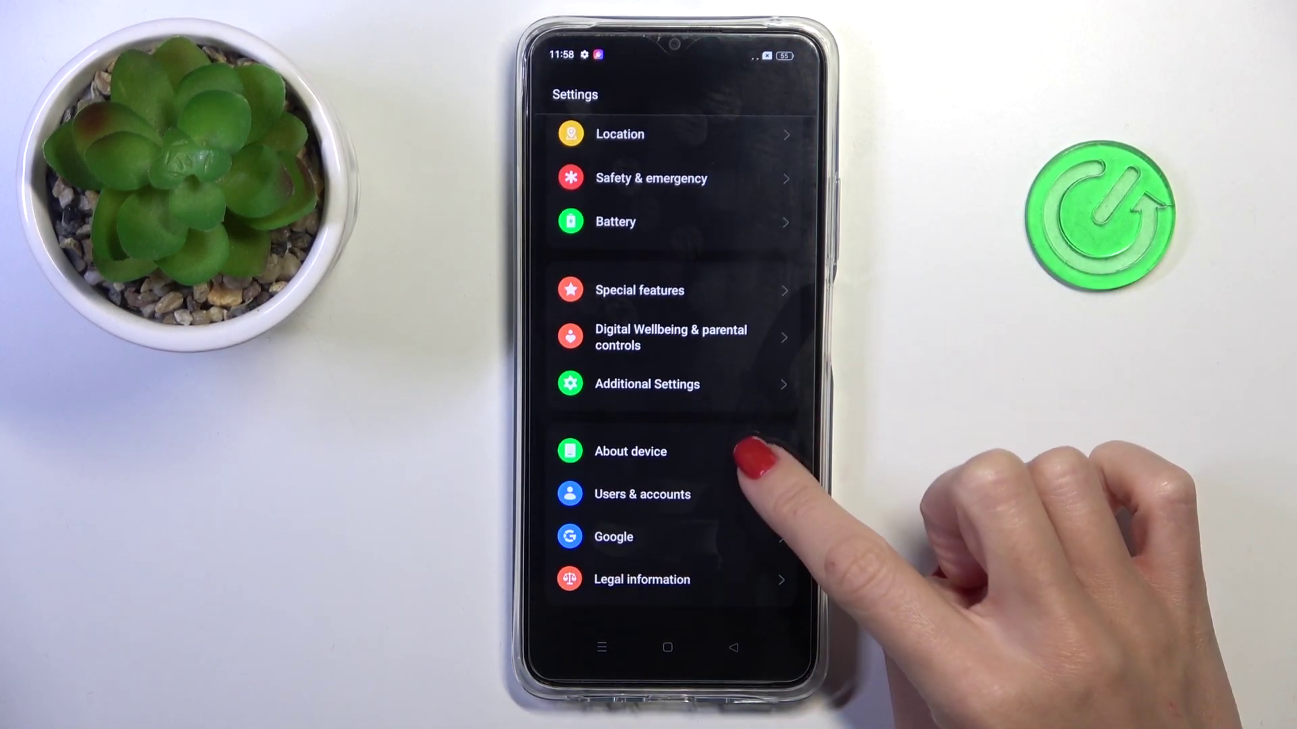
pyautogui.click(750, 453)
pyautogui.scroll(-5, 740, 512)
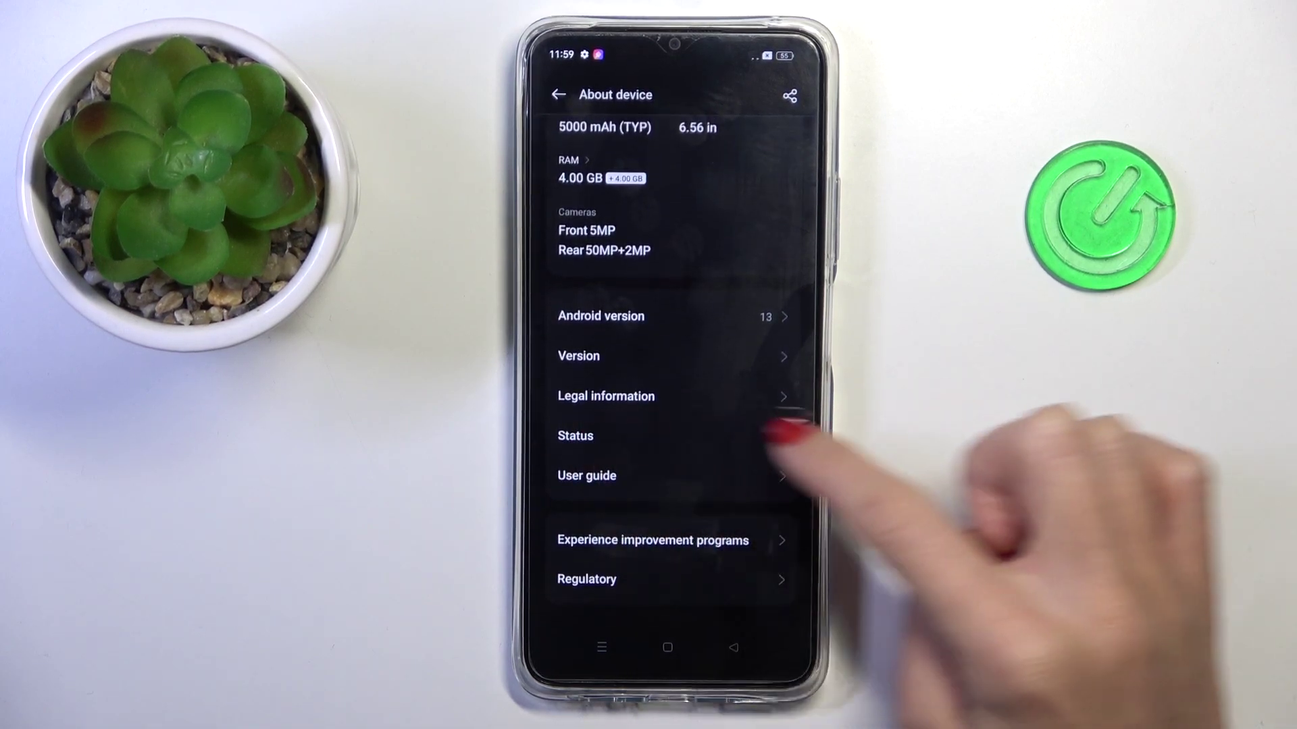
# Unlock developer mode via Build number under Version, then open Developer options in Additional Settings
pyautogui.click(780, 360)
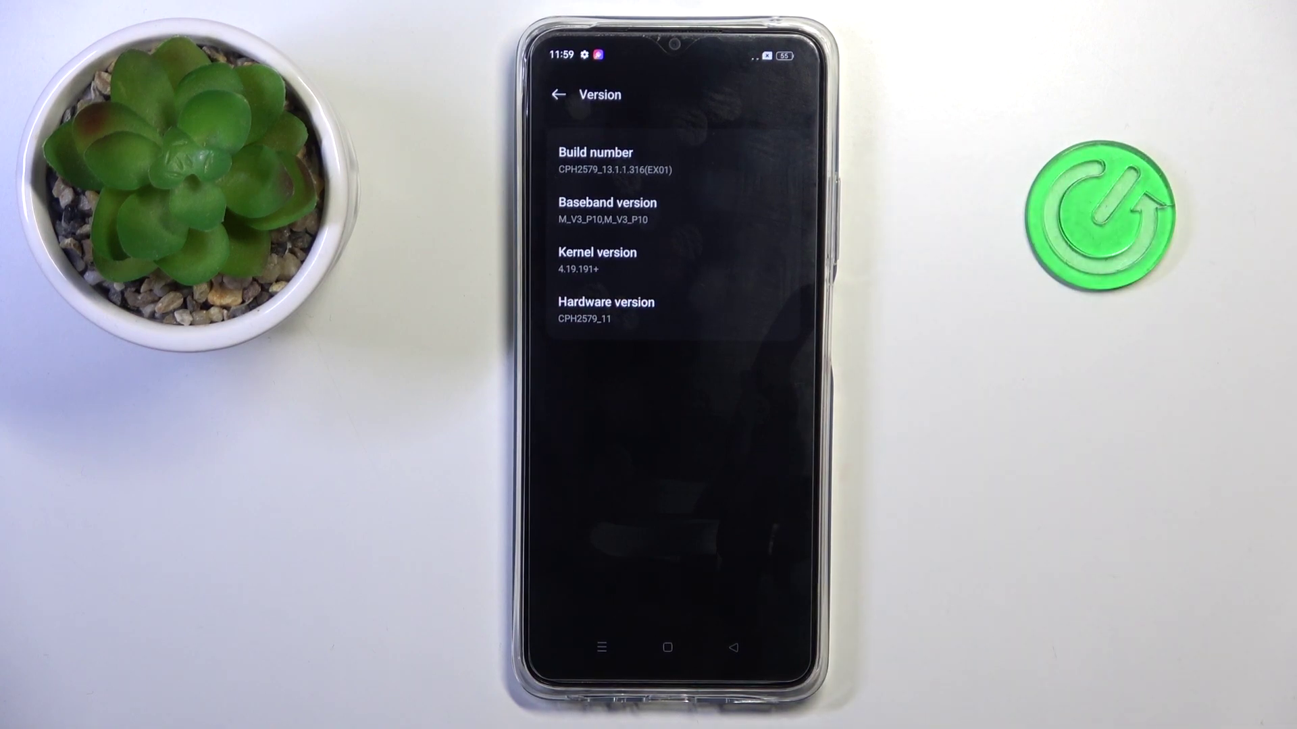
pyautogui.click(747, 153)
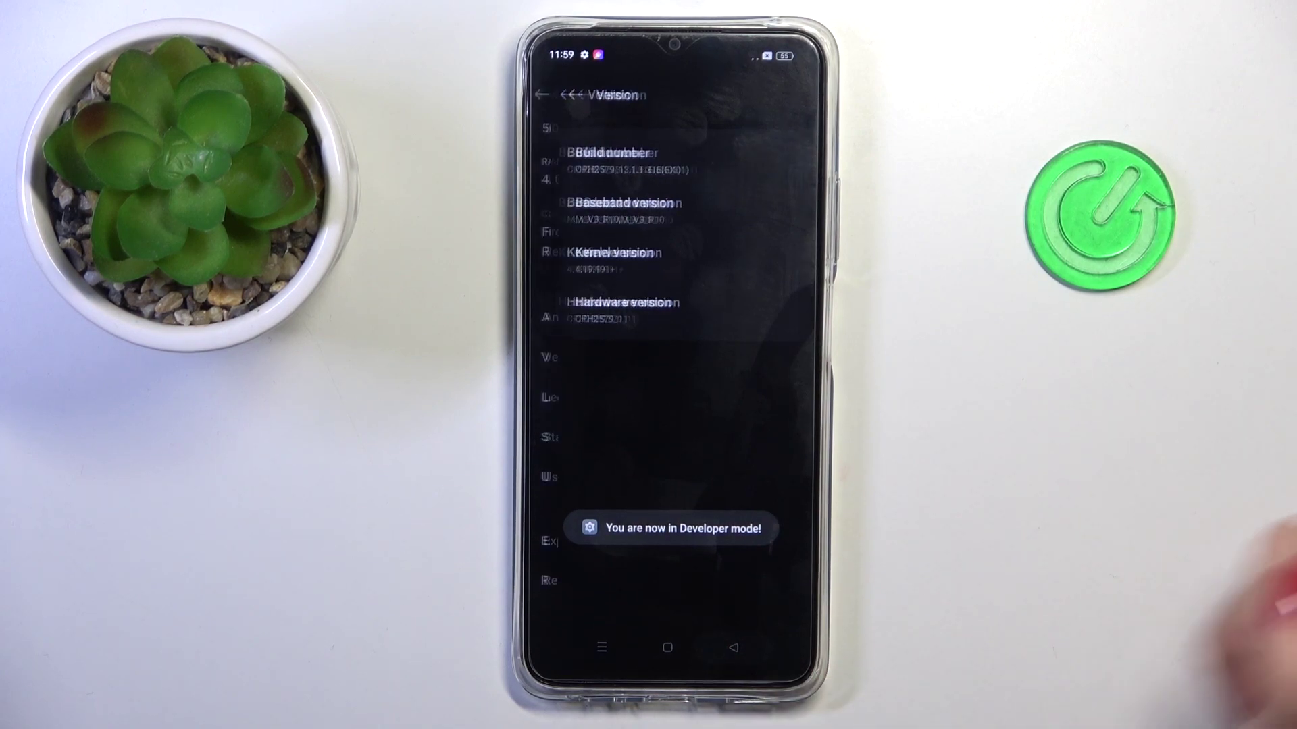
pyautogui.scroll(1, 760, 583)
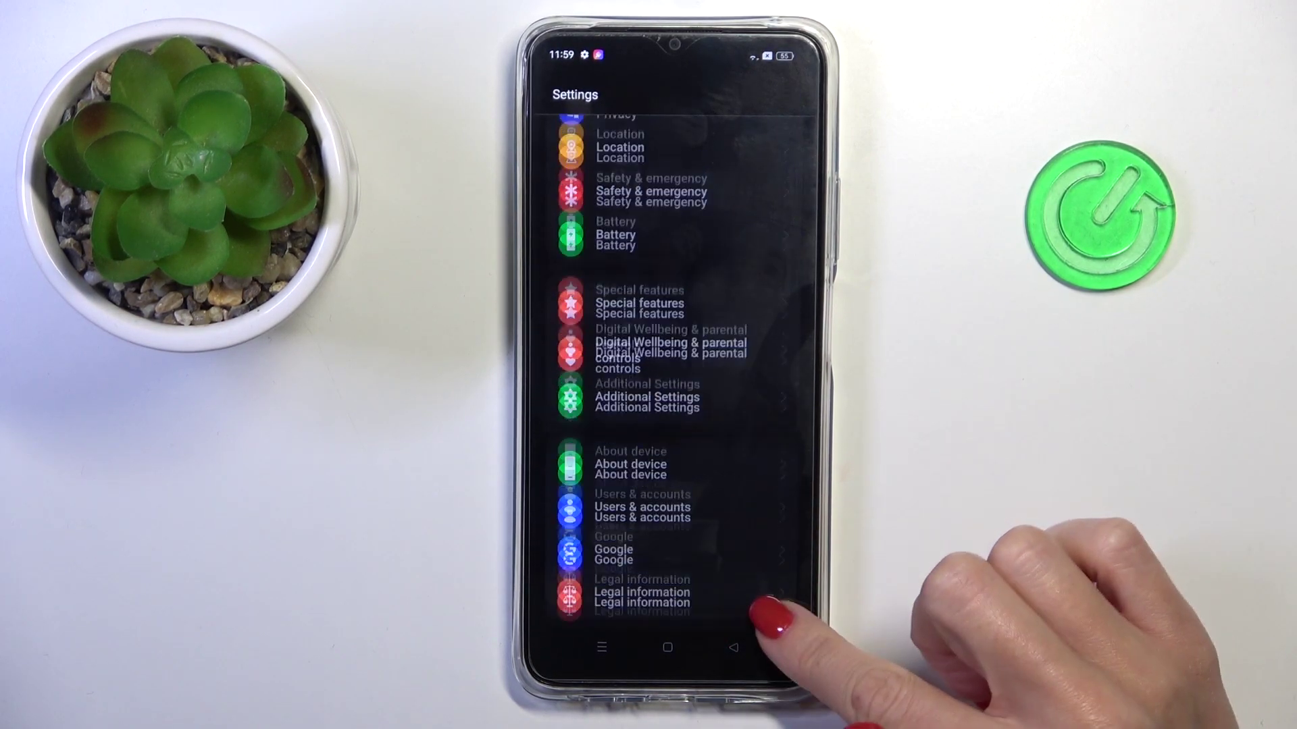
pyautogui.click(774, 410)
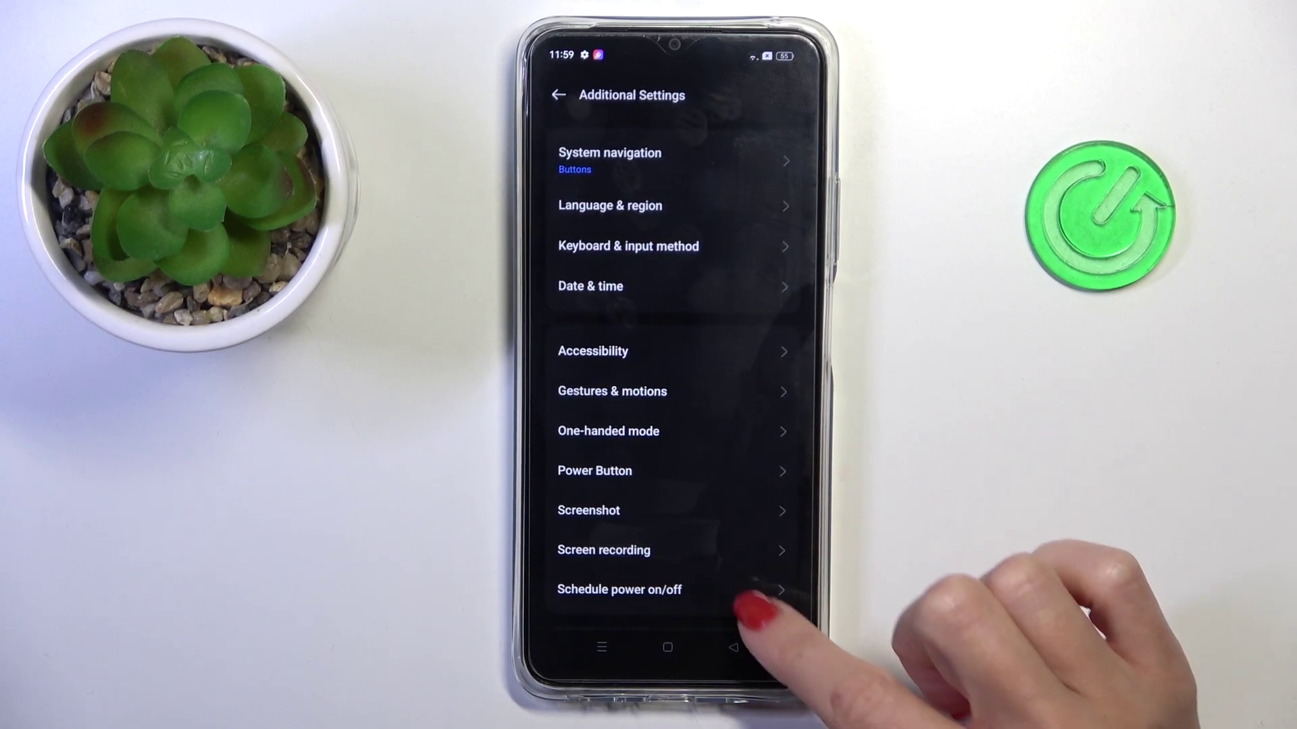
pyautogui.scroll(-5, 754, 567)
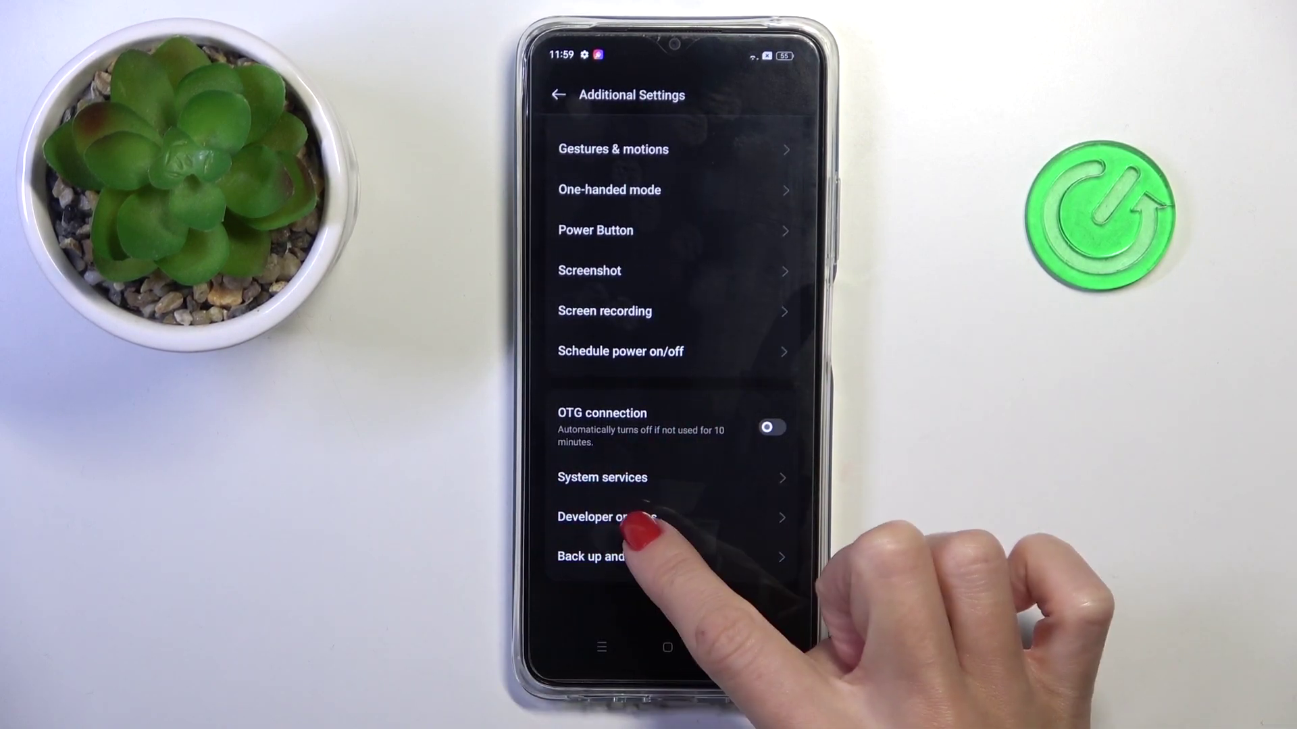
pyautogui.click(700, 517)
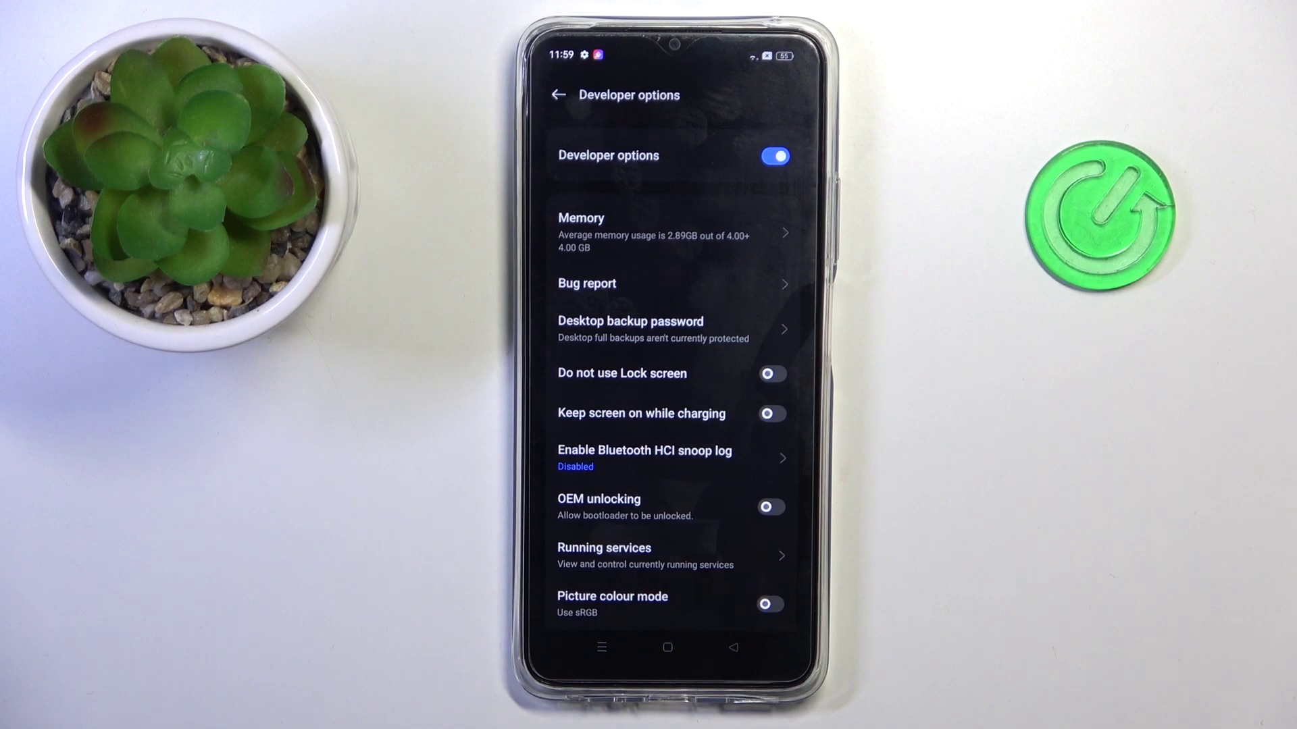
pyautogui.scroll(-10, 668, 375)
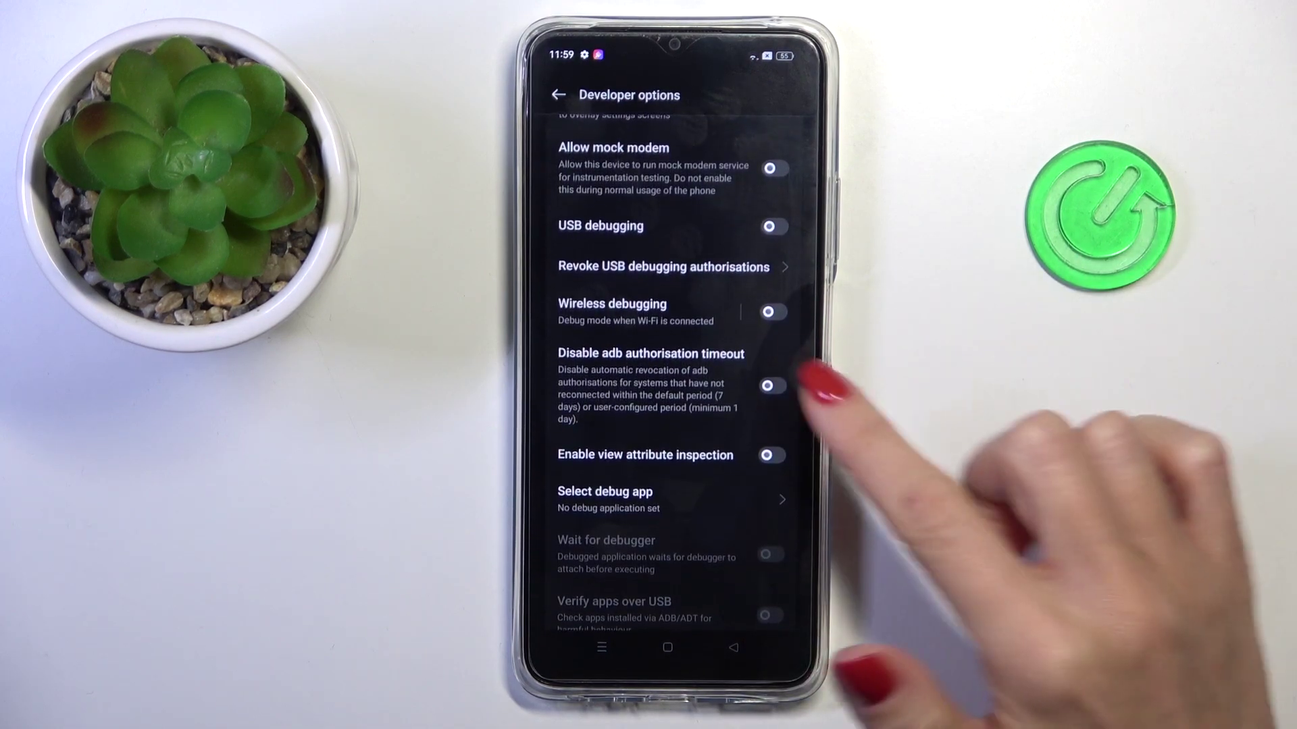
pyautogui.scroll(10, 811, 383)
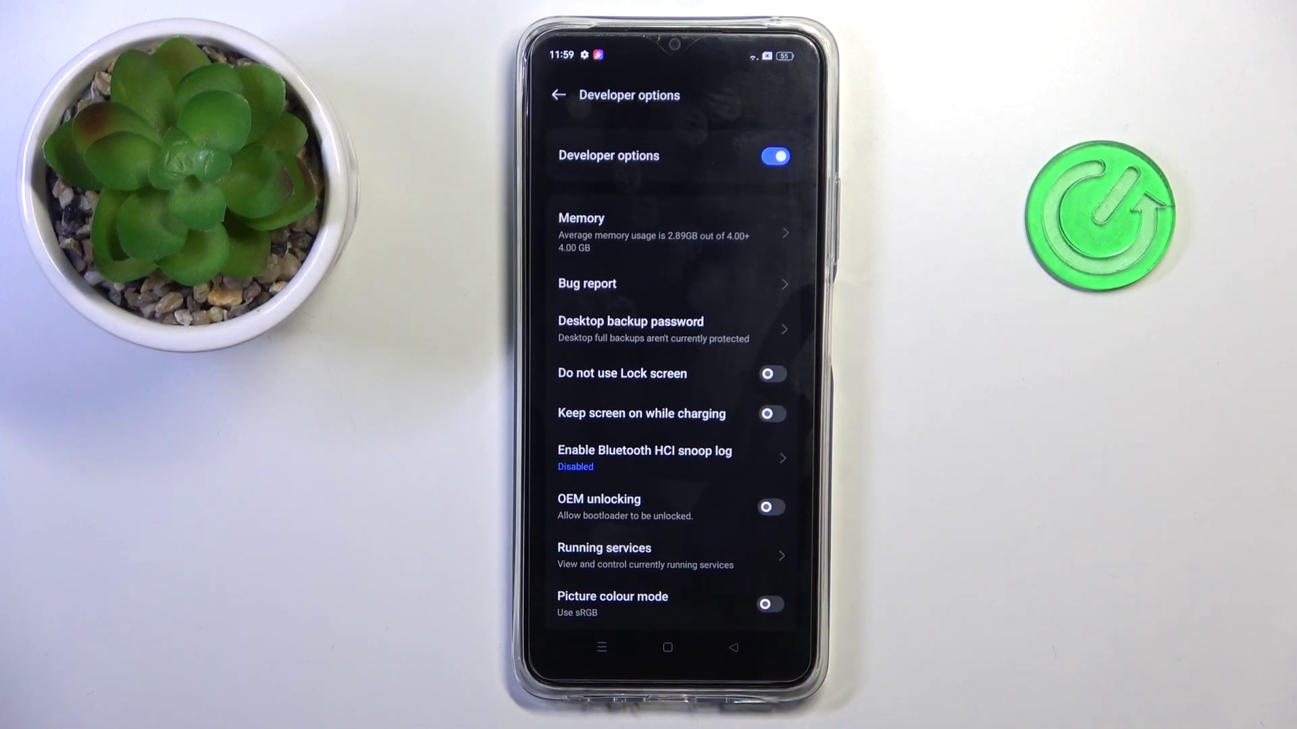
# Turn off the Developer options toggle so the remaining settings grey out
pyautogui.click(773, 156)
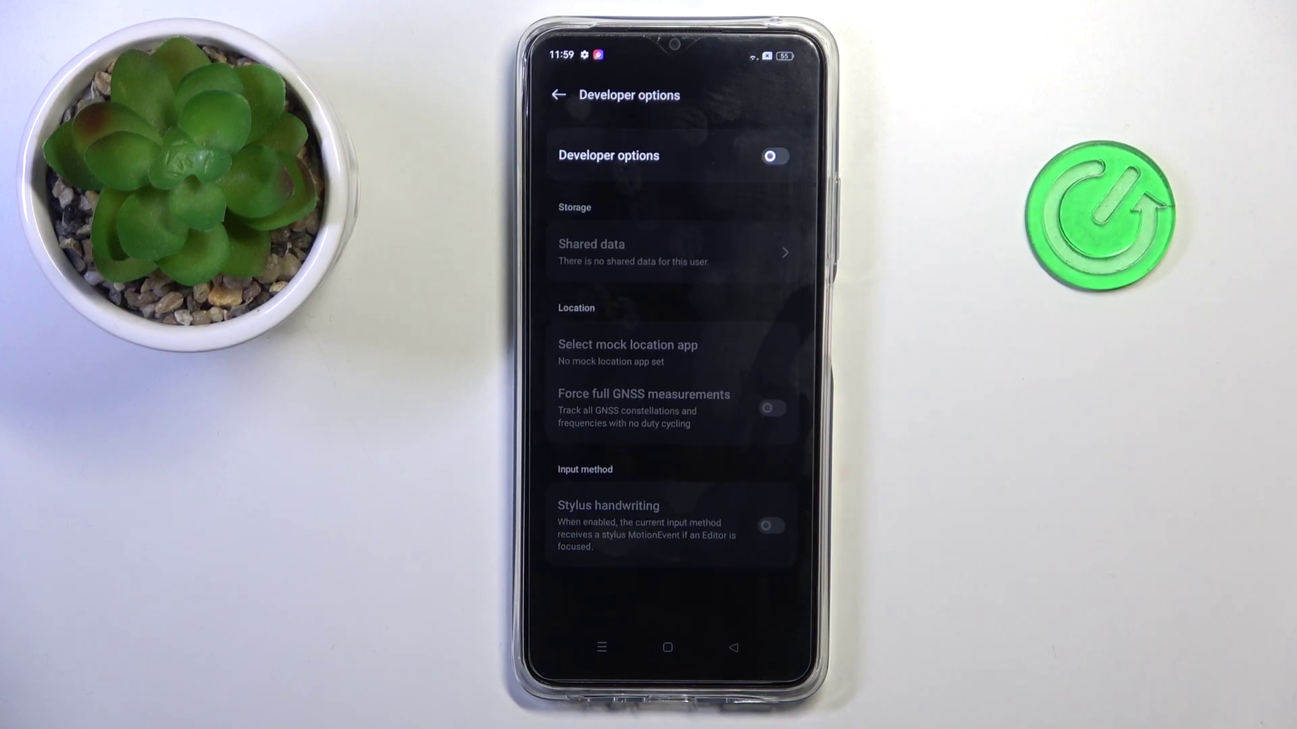